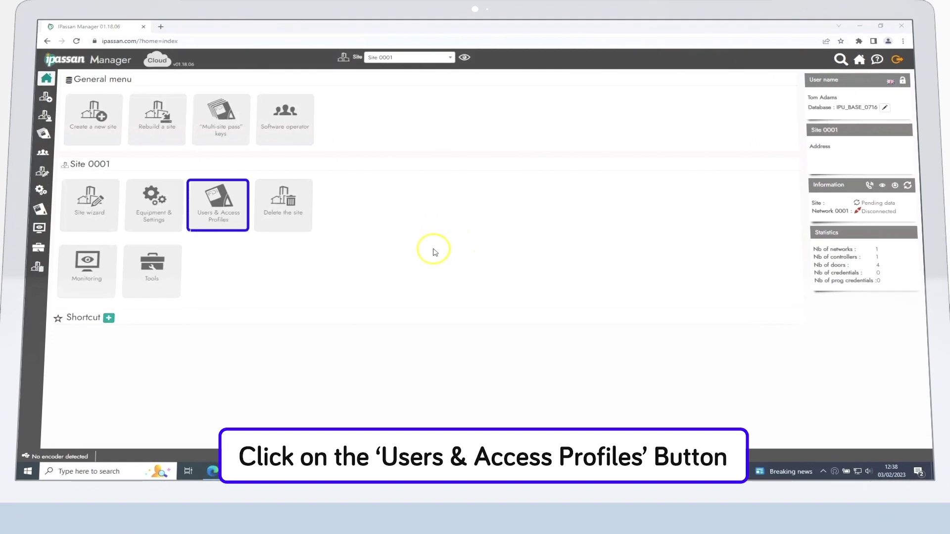
# Step: Show the existing door access profiles: Block A, Door 1 Users and Maintenance
pyautogui.click(217, 209)
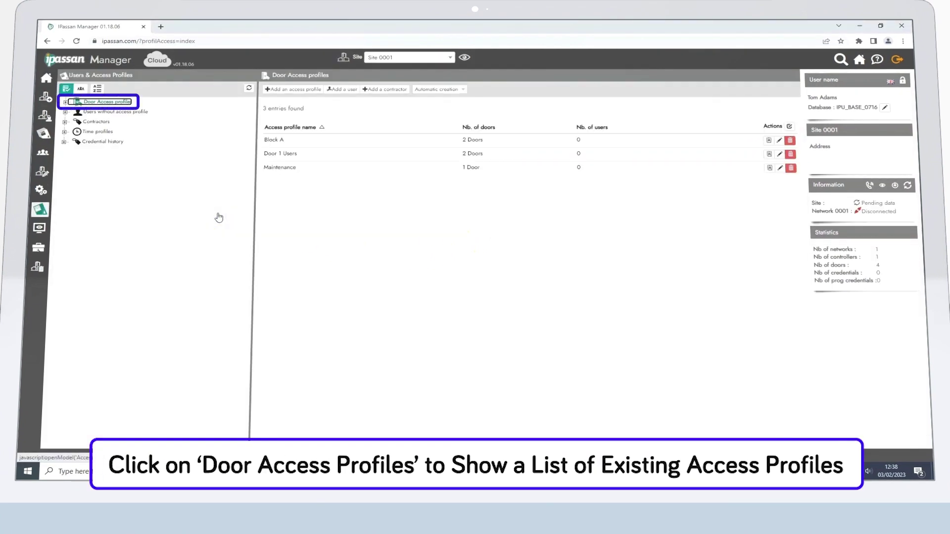
pyautogui.click(123, 104)
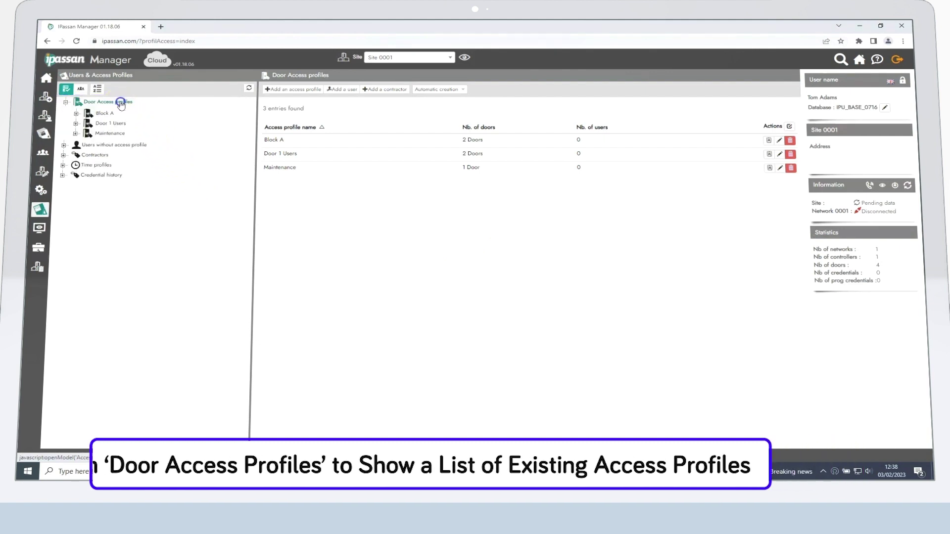
# Step: Add a new sub-access profile beneath the Block A access profile
pyautogui.click(103, 116)
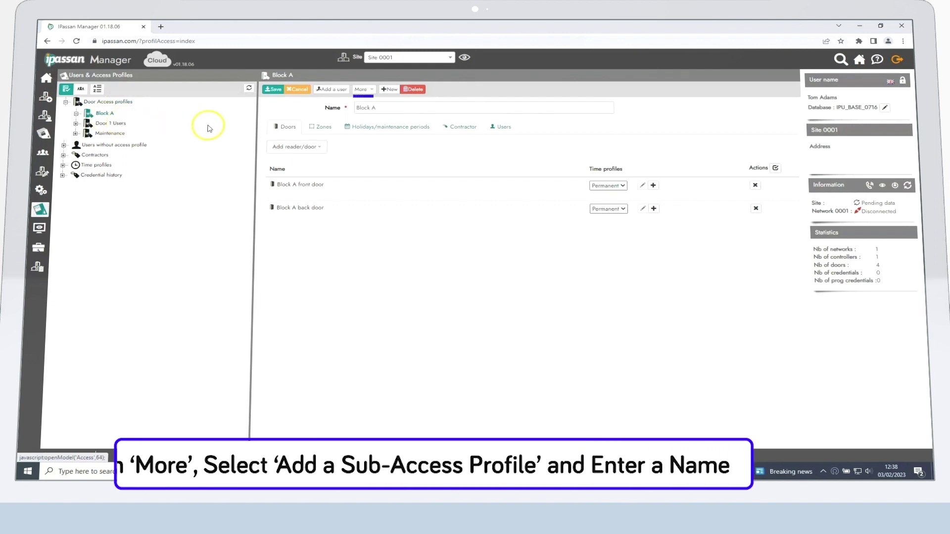
pyautogui.click(360, 90)
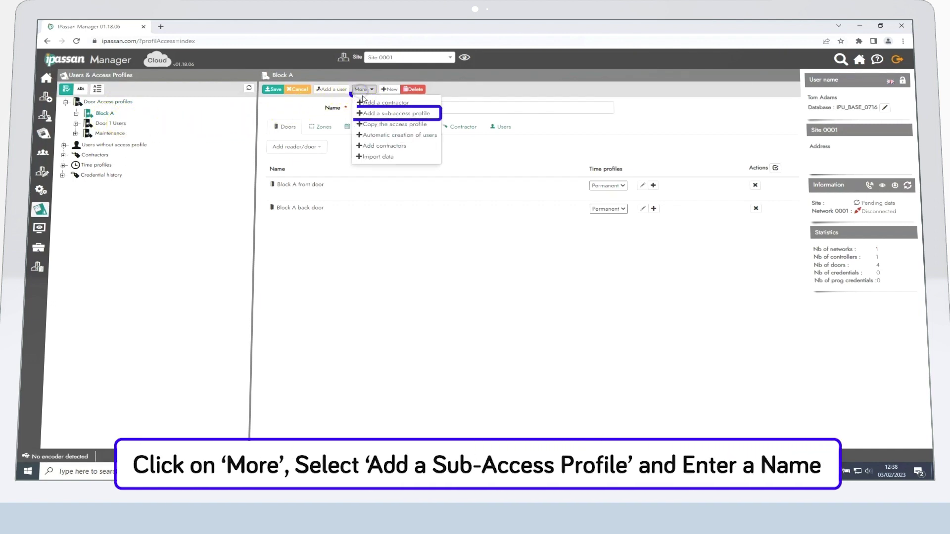
pyautogui.click(369, 113)
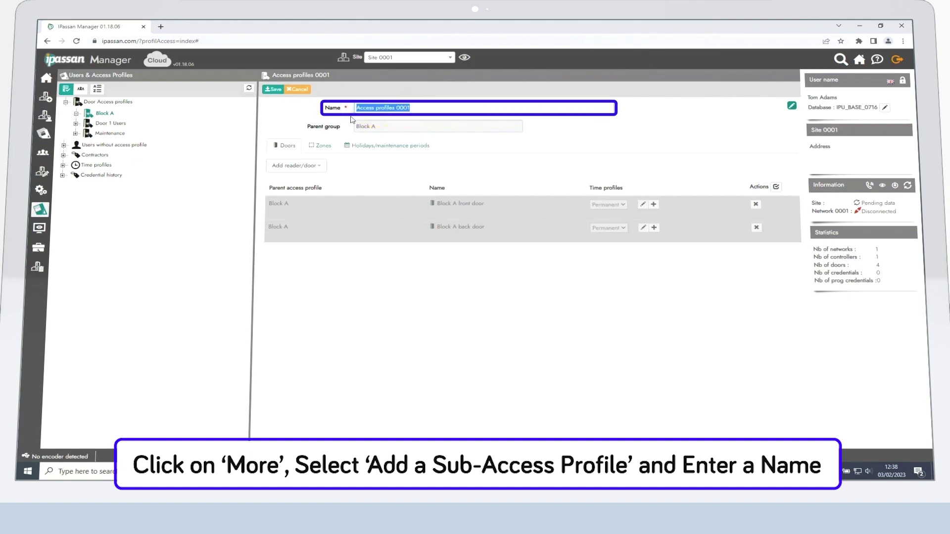
pyautogui.write('A + Car Park')
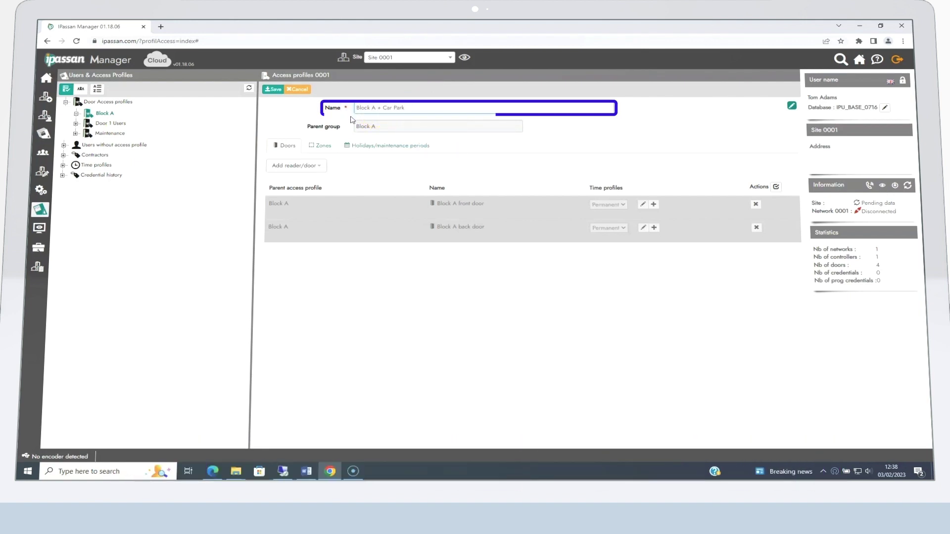
# Step: Add the Gate In and Gate Out doors to the sub-access profile
pyautogui.click(320, 167)
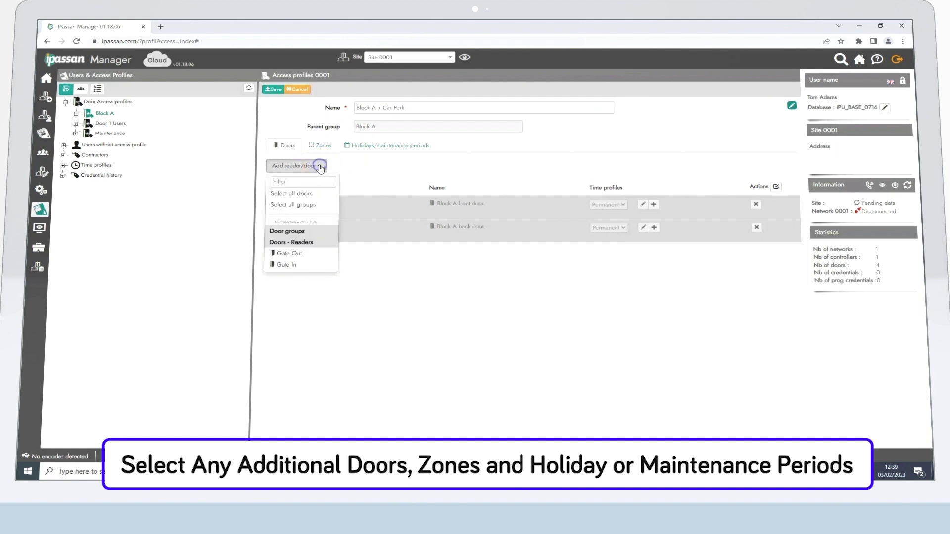
pyautogui.click(292, 265)
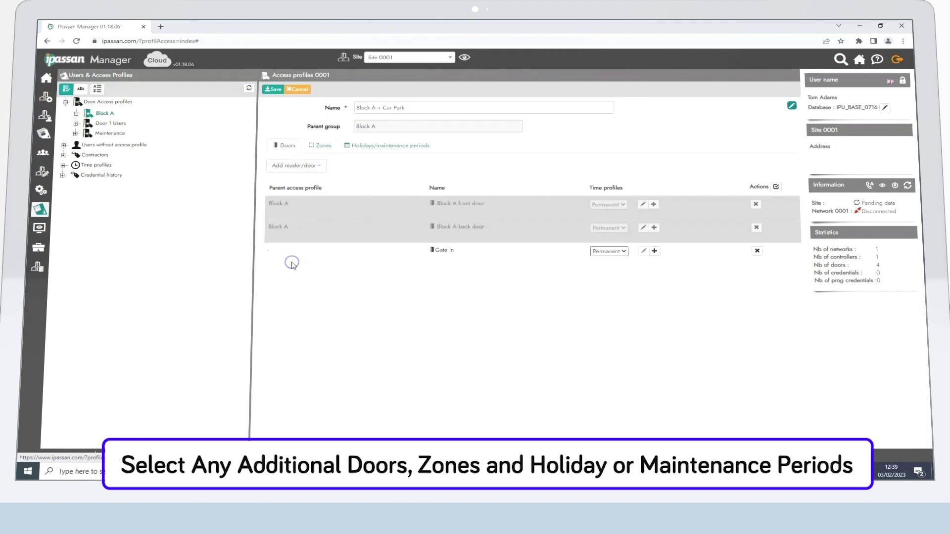
pyautogui.click(320, 167)
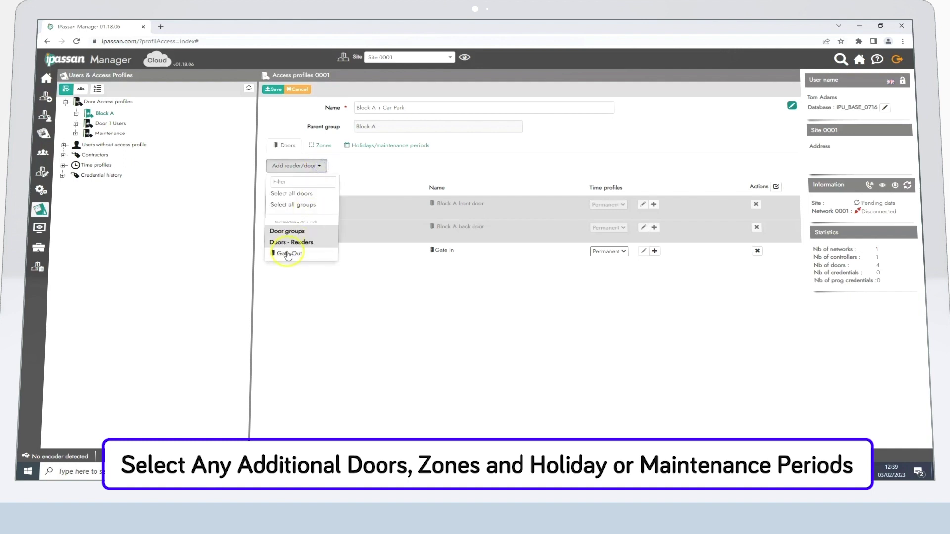
pyautogui.click(301, 260)
# Step: Add the Christmas holiday/maintenance period and save the profile
pyautogui.click(368, 145)
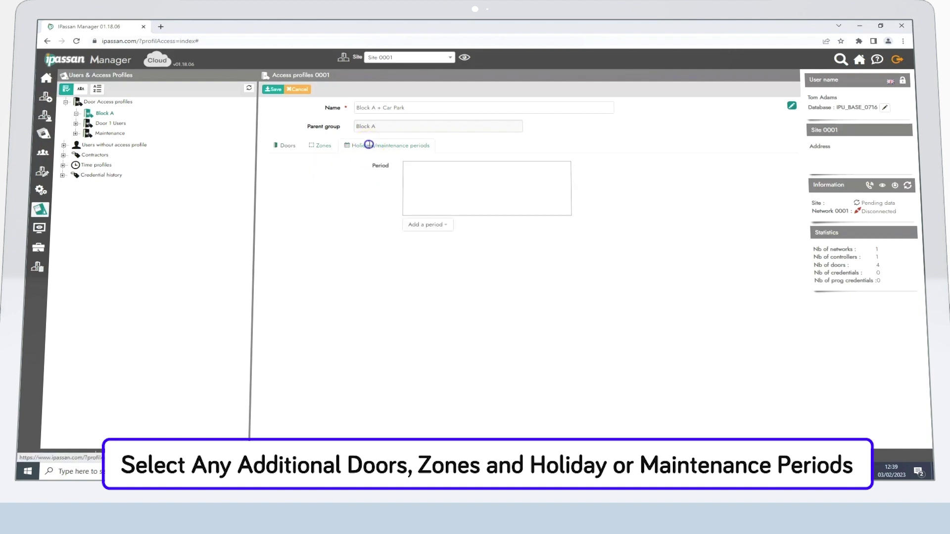
pyautogui.click(442, 225)
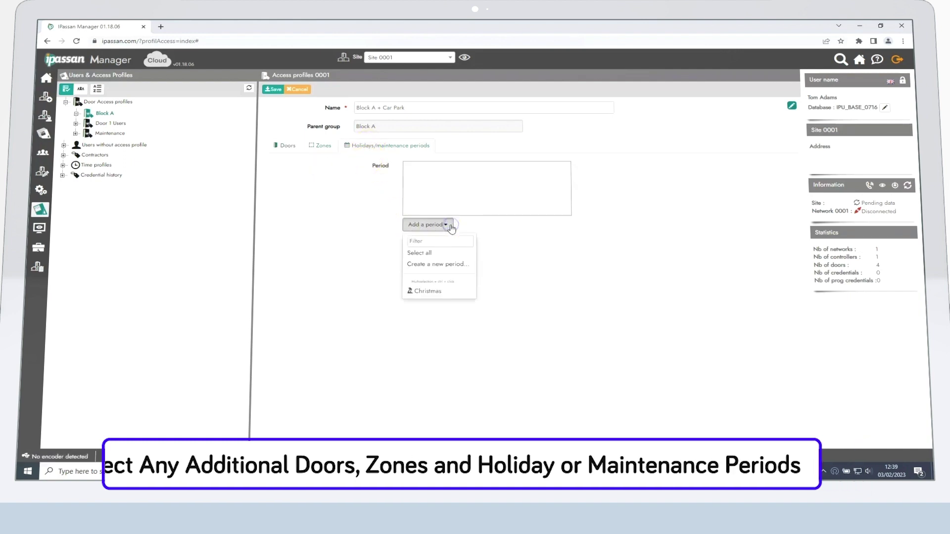
pyautogui.click(424, 292)
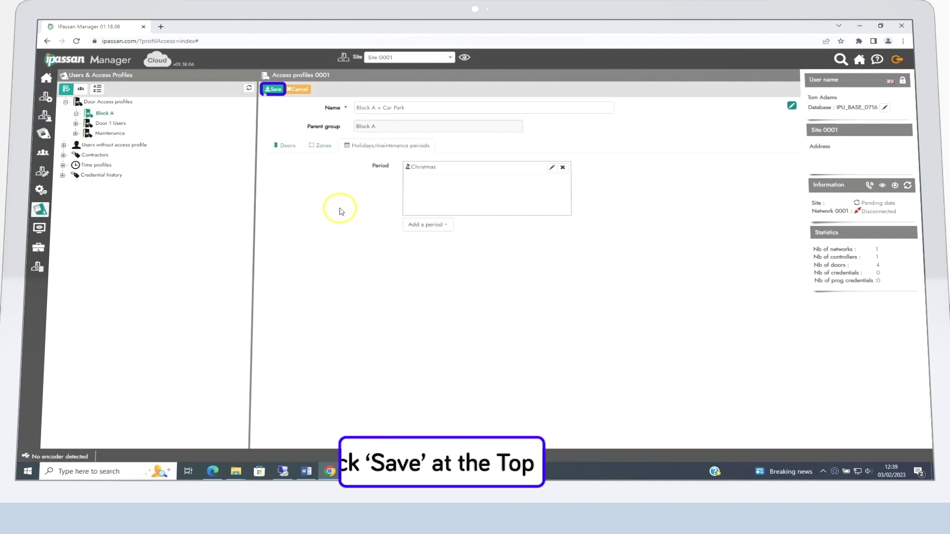
pyautogui.click(279, 95)
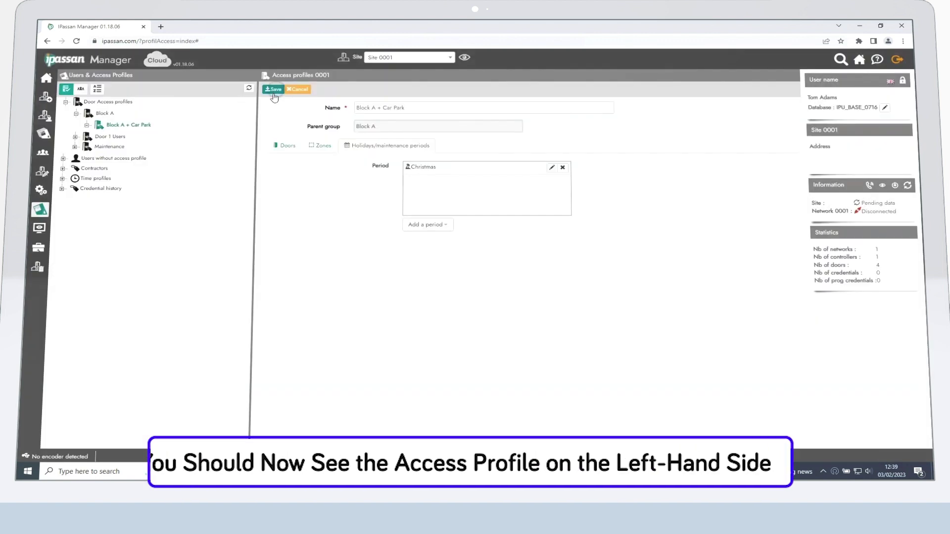